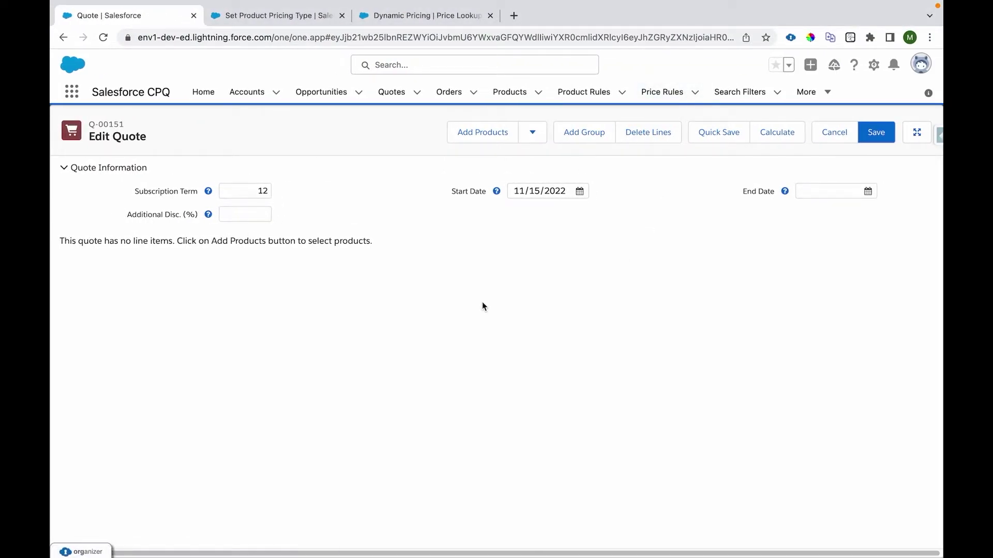
pyautogui.click(292, 19)
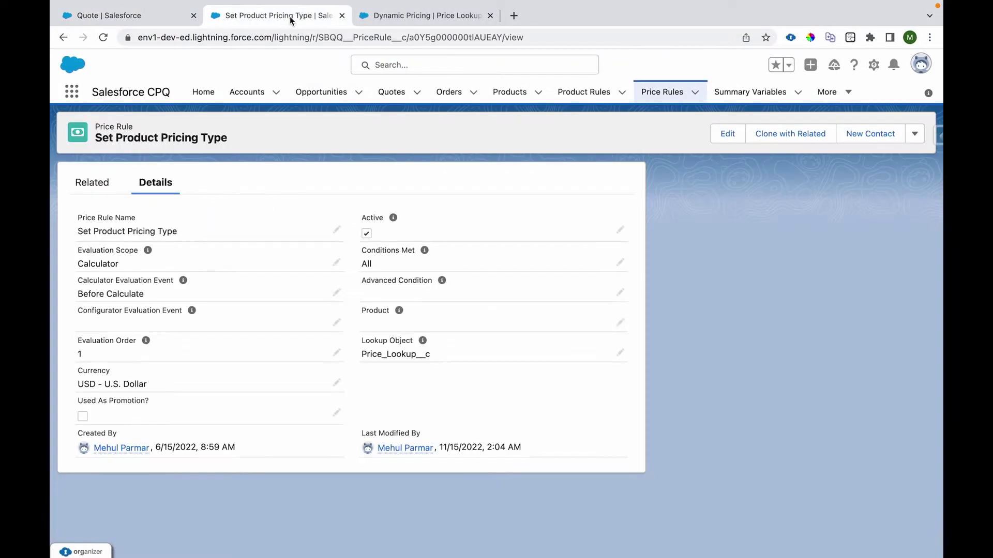
pyautogui.click(396, 20)
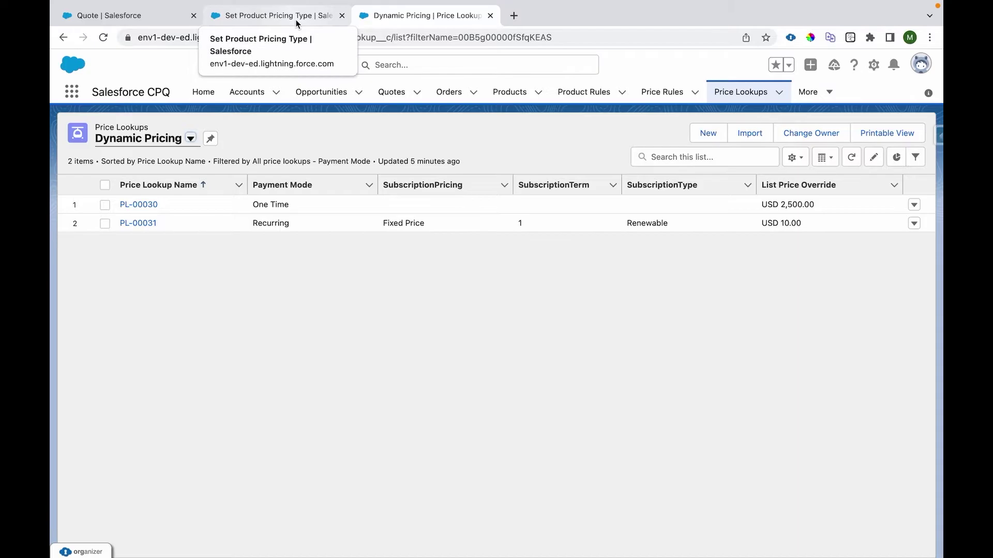
pyautogui.click(129, 18)
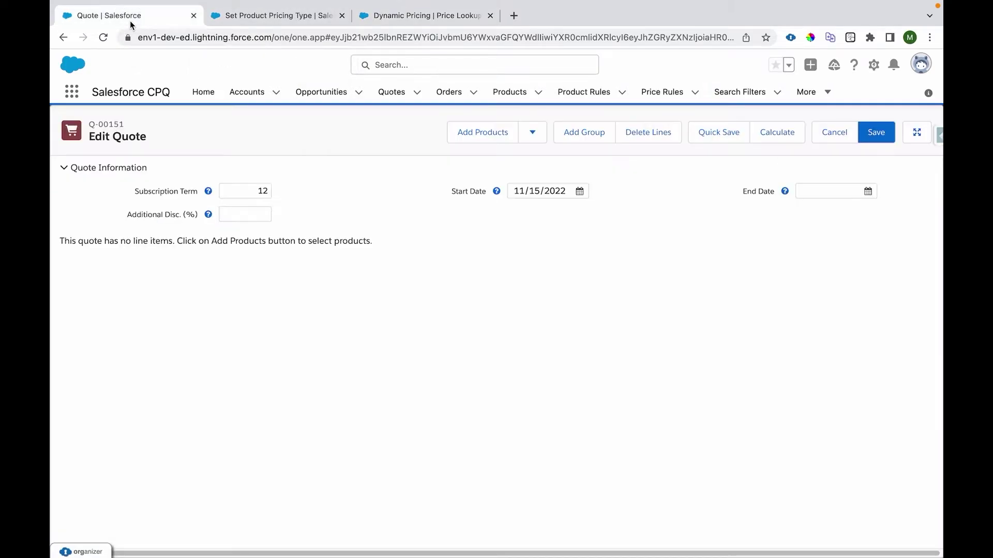
# Add the MyByk product to quote Q-00151.
pyautogui.click(484, 133)
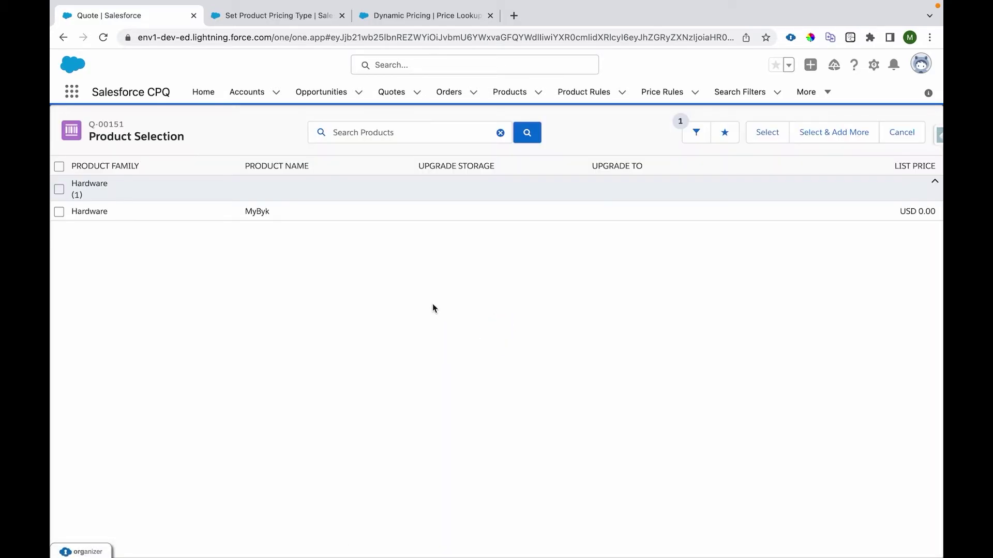
pyautogui.click(59, 213)
pyautogui.click(767, 133)
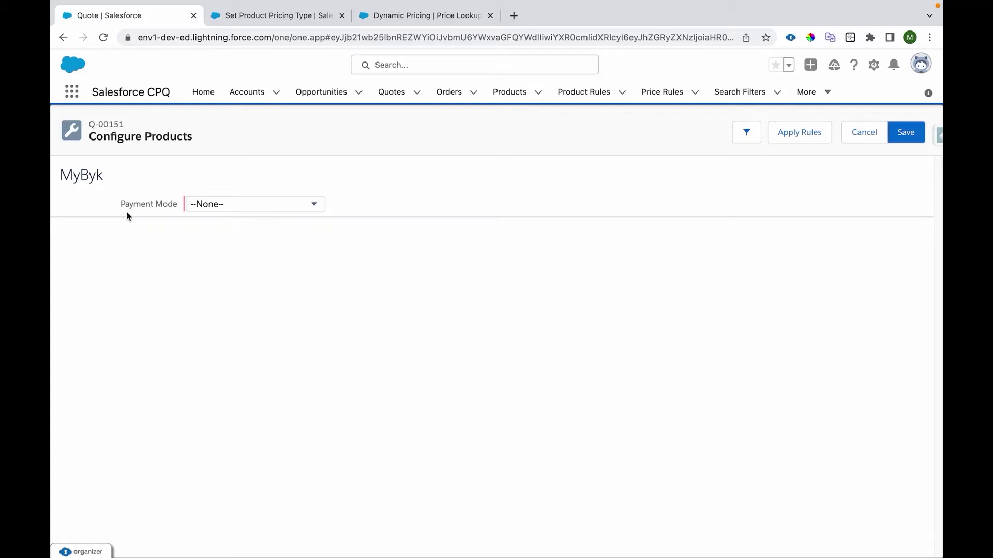
# Set MyByk's Payment Mode to One Time and save, giving a USD 2,500.00 line.
pyautogui.moveTo(126, 206); pyautogui.dragTo(182, 204)
pyautogui.click(228, 210)
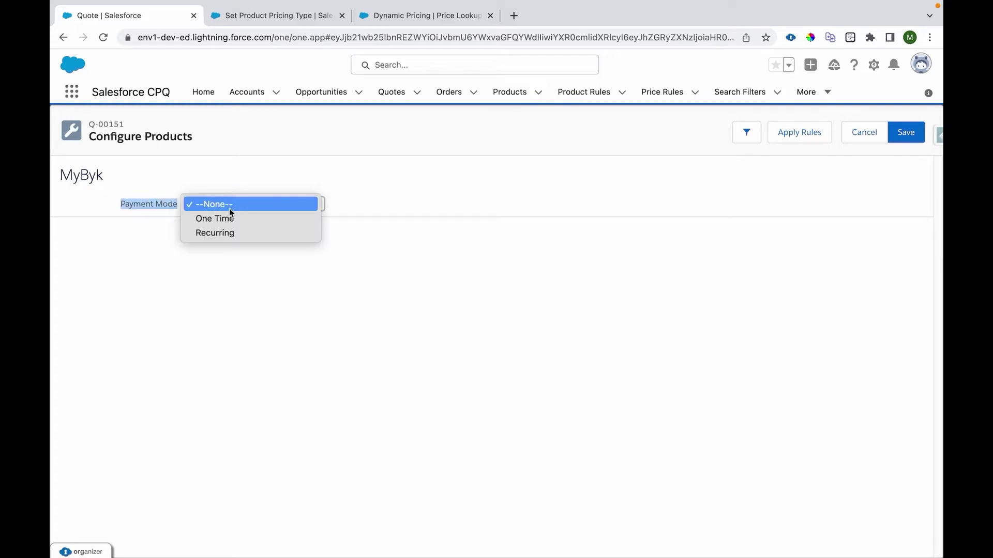
pyautogui.click(231, 223)
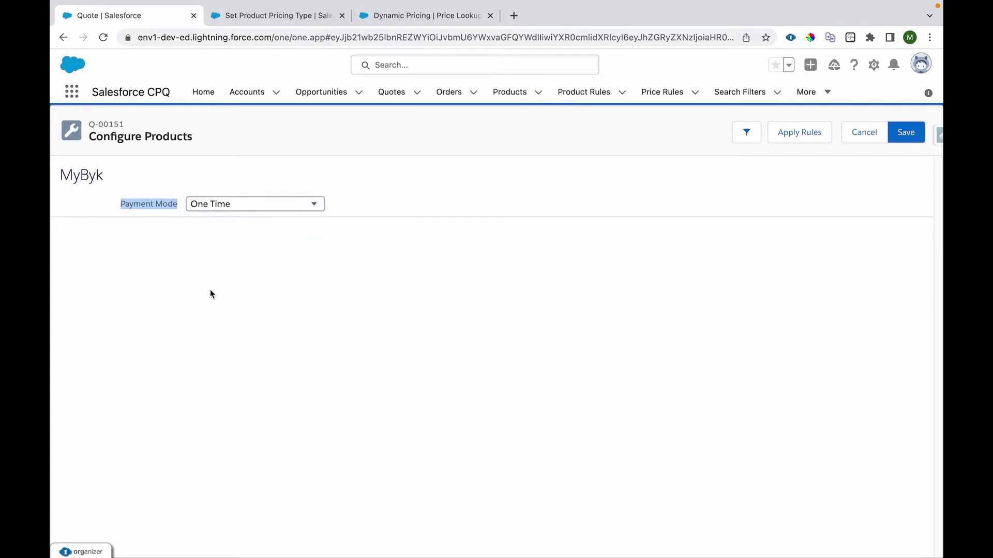
pyautogui.click(913, 138)
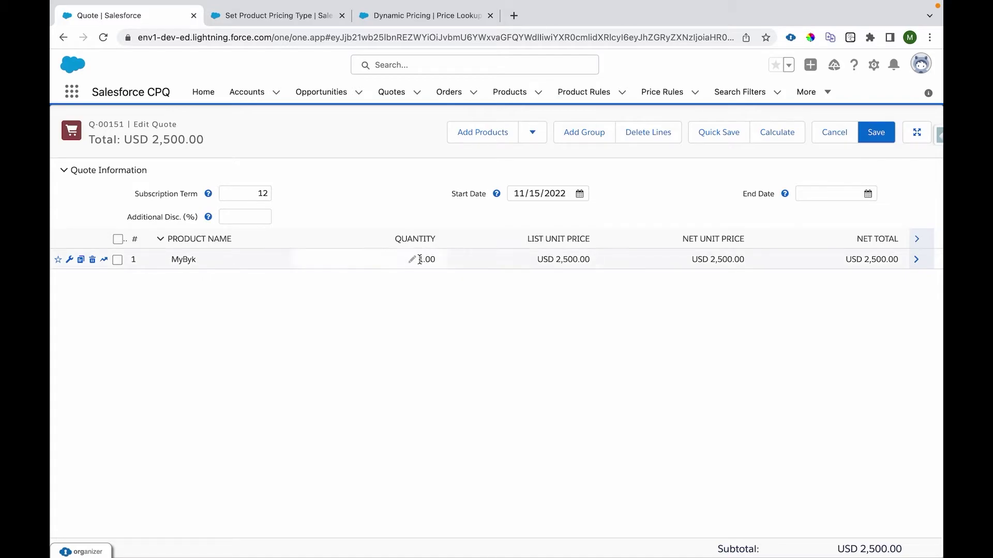
# Try subscription terms of 24 and 36 months, seeing MyByk stay USD 2,500.00, then restore 12.
pyautogui.moveTo(561, 259); pyautogui.dragTo(586, 260)
pyautogui.doubleClick(261, 199)
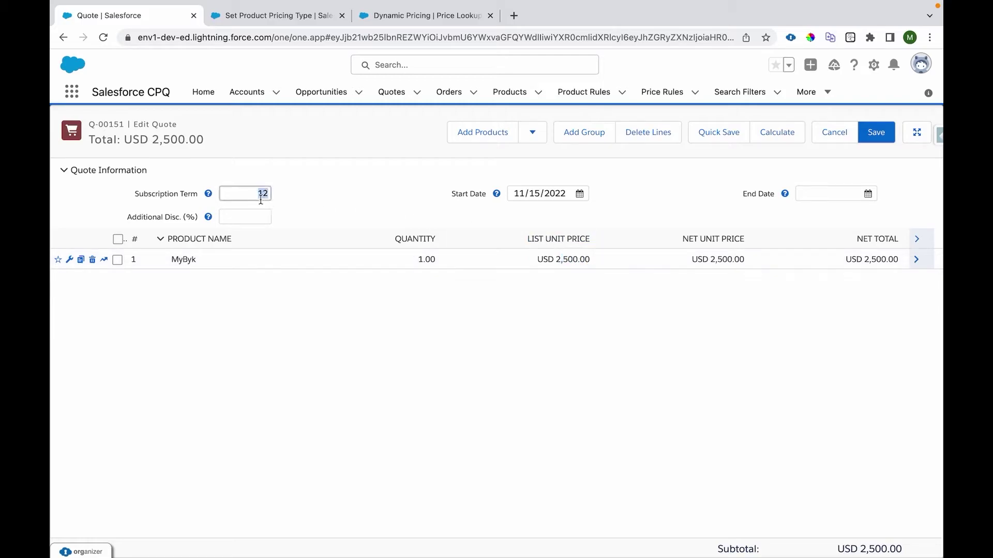
pyautogui.press('BackSpace')
pyautogui.write('24')
pyautogui.doubleClick(261, 201)
pyautogui.press('BackSpace')
pyautogui.write('36')
pyautogui.click(342, 202)
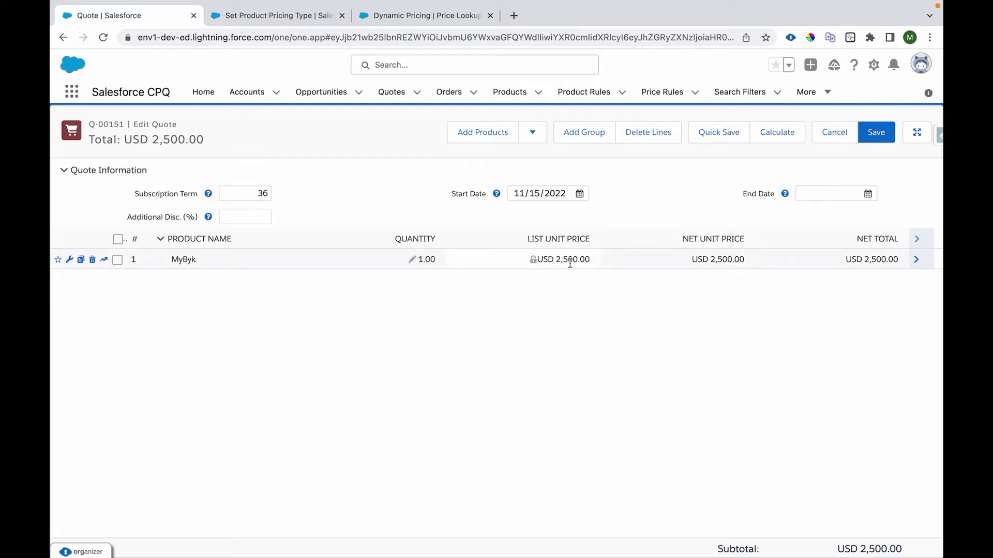
pyautogui.doubleClick(262, 193)
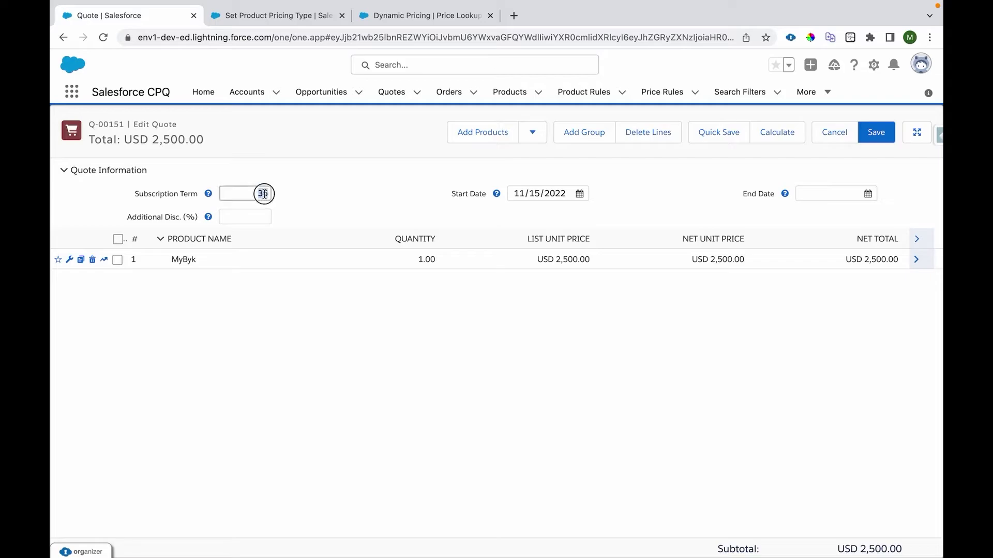
pyautogui.write('12')
pyautogui.click(364, 202)
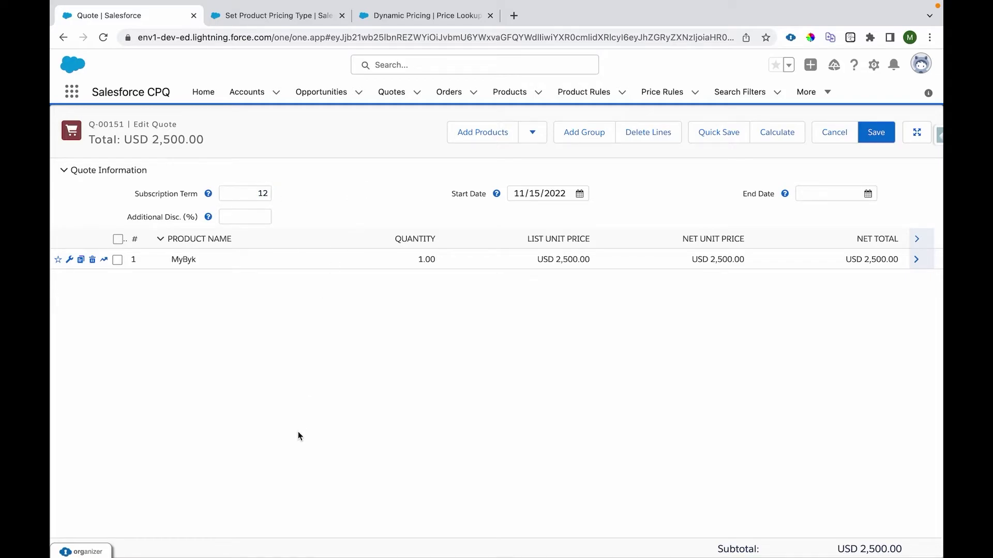
# Reconfigure MyByk with Recurring payment mode, repricing it to USD 10.00 list and USD 120.00 total.
pyautogui.click(70, 260)
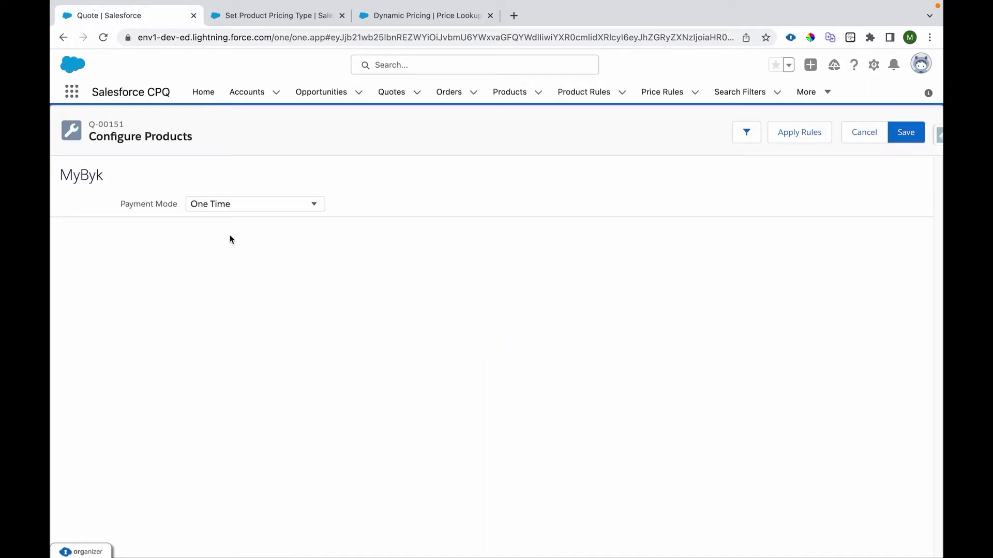
pyautogui.click(227, 204)
pyautogui.click(228, 219)
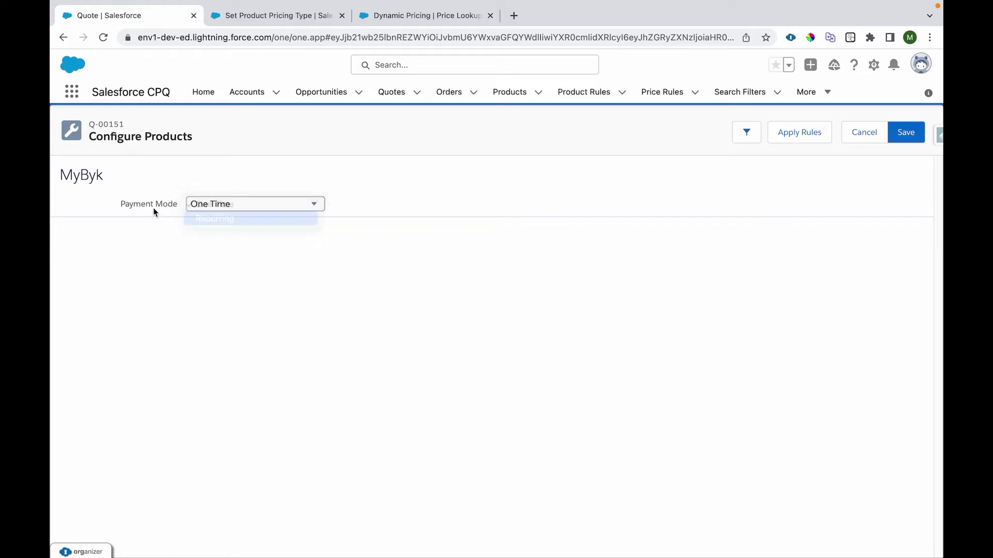
pyautogui.moveTo(108, 206); pyautogui.dragTo(177, 206)
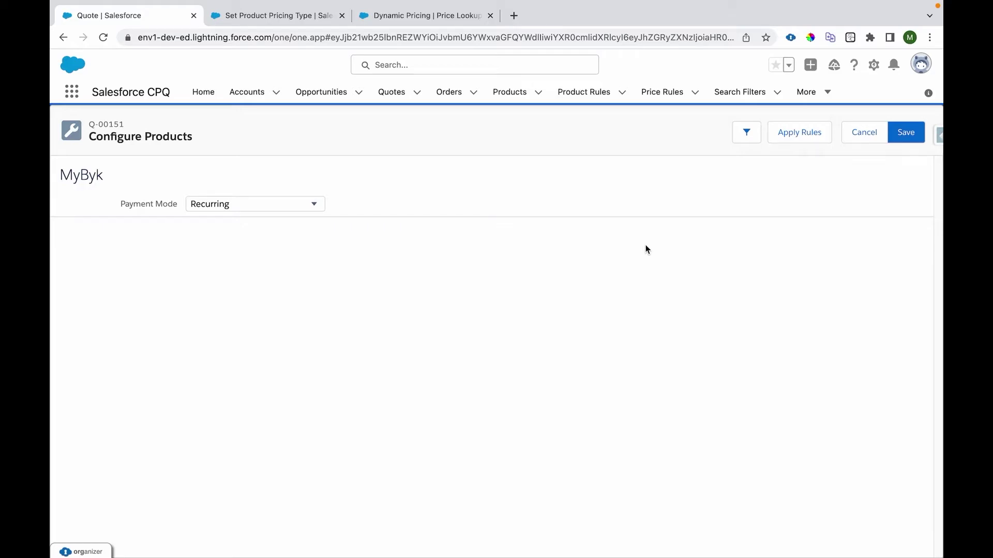
pyautogui.click(919, 135)
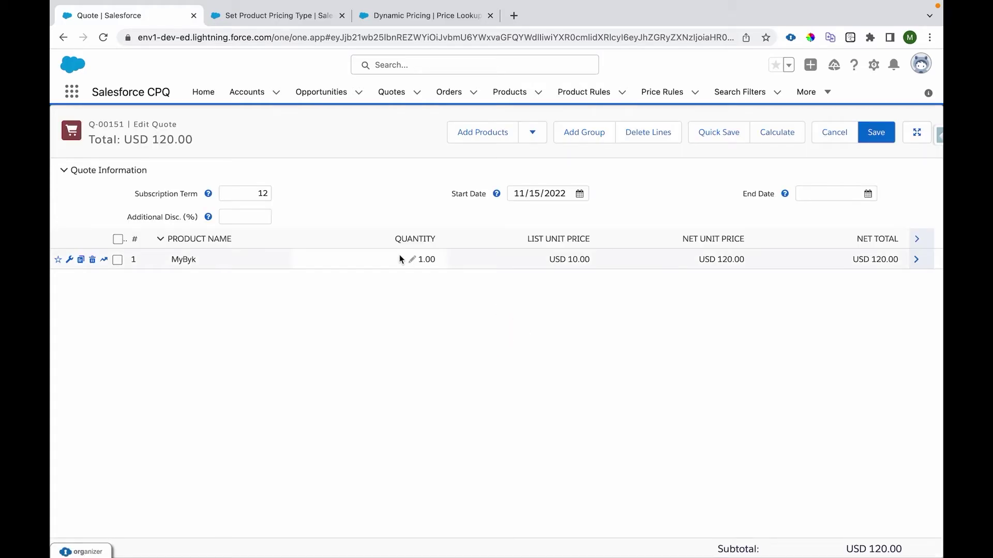
# Change the subscription term from 12 to 24 months, raising MyByk's net total from USD 120.00 to USD 240.00.
pyautogui.click(552, 260)
pyautogui.moveTo(699, 260); pyautogui.dragTo(755, 260)
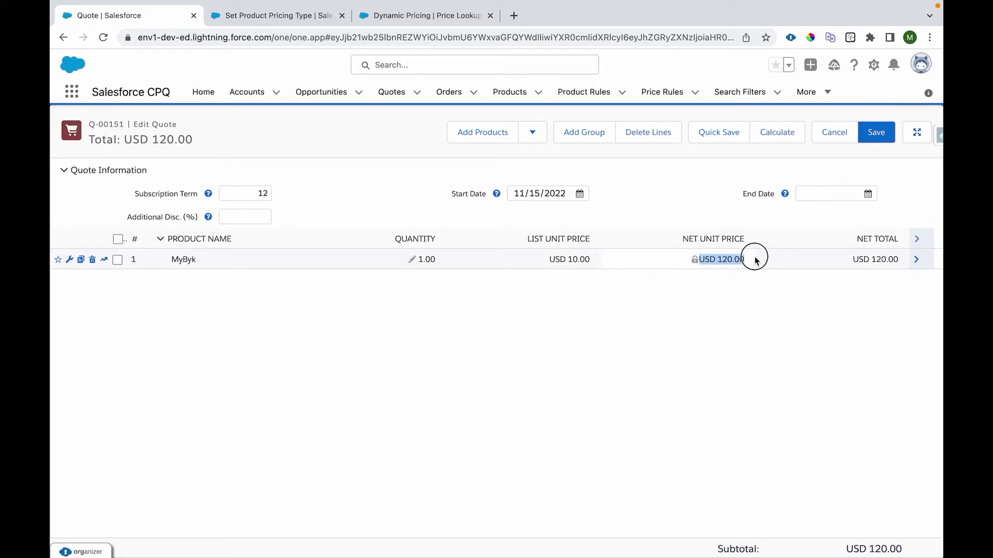
pyautogui.click(263, 194)
pyautogui.write('24')
pyautogui.click(348, 199)
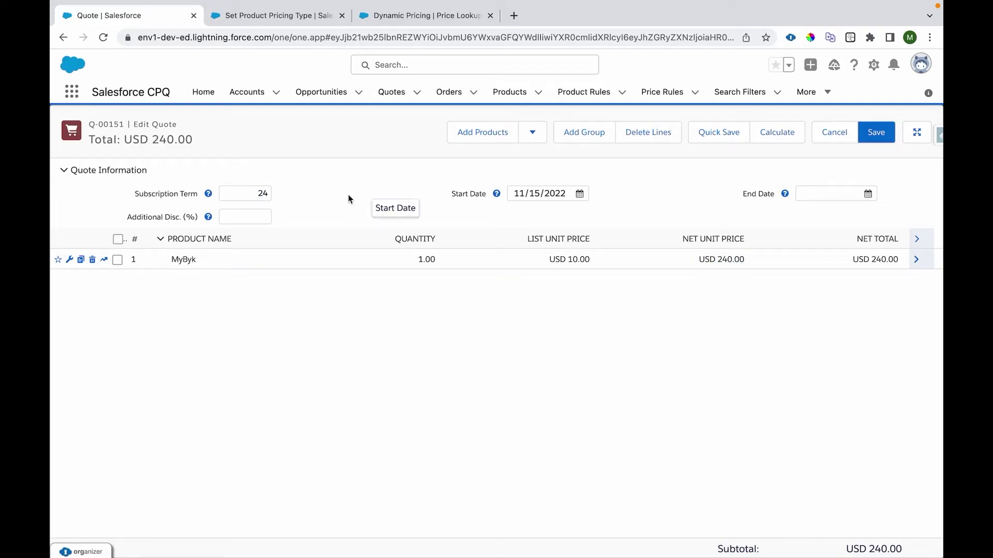
pyautogui.moveTo(701, 258); pyautogui.dragTo(745, 260)
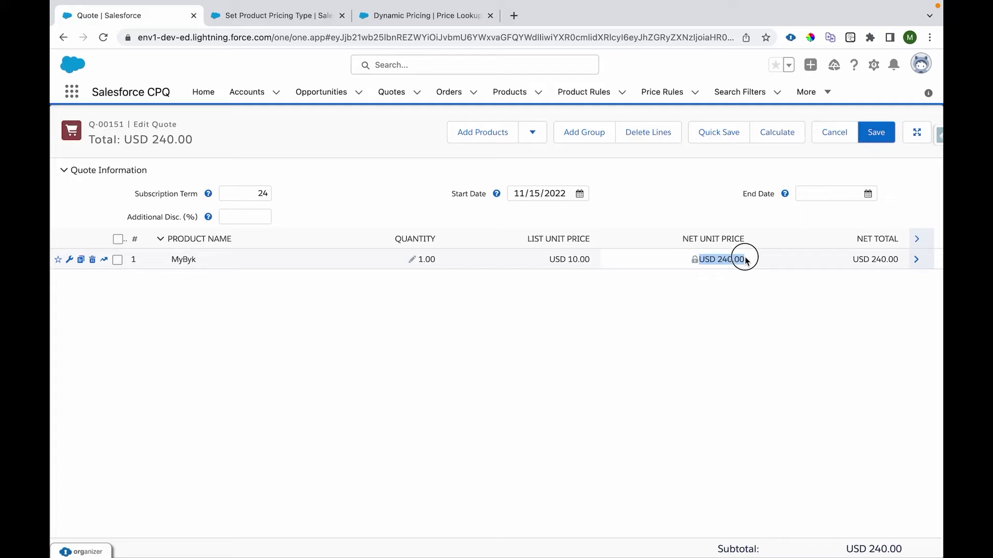
pyautogui.click(181, 263)
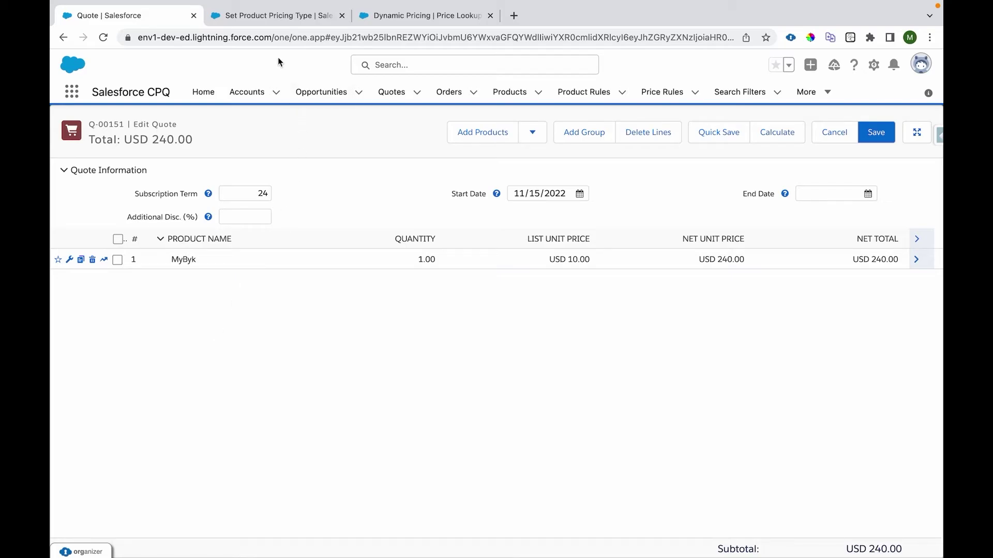
# Review the Set Product Pricing Type price rule's Calculator evaluation scope and lookup object setting.
pyautogui.click(274, 15)
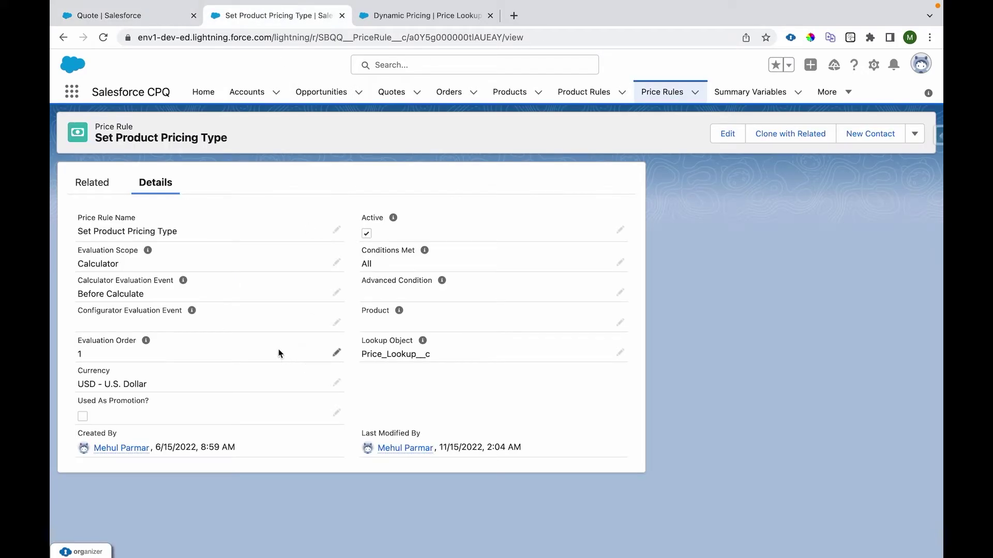
pyautogui.moveTo(77, 264)
pyautogui.mouseDown()
pyautogui.moveTo(125, 268)
pyautogui.moveTo(82, 295)
pyautogui.moveTo(155, 302)
pyautogui.moveTo(124, 265)
pyautogui.moveTo(75, 265)
pyautogui.mouseUp()
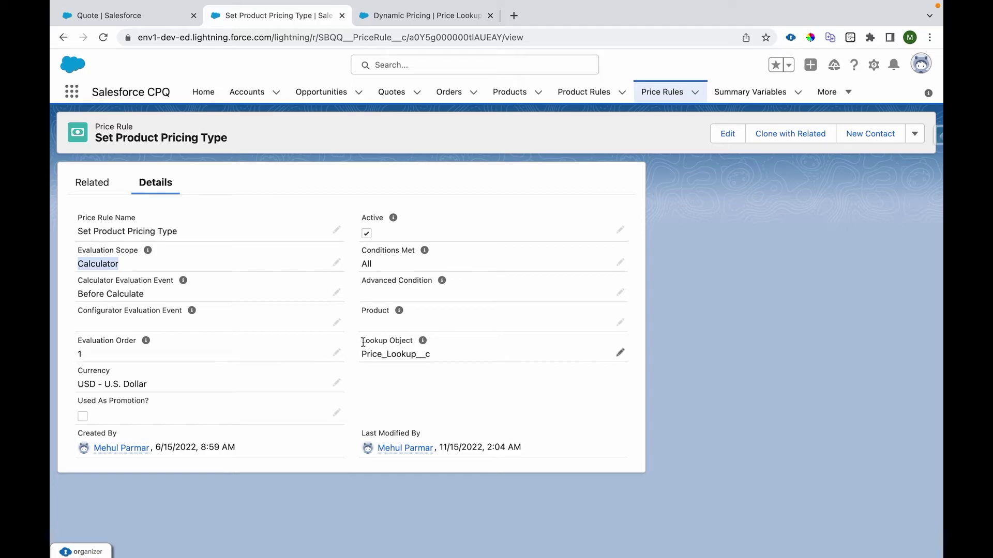
pyautogui.moveTo(361, 340); pyautogui.dragTo(410, 339)
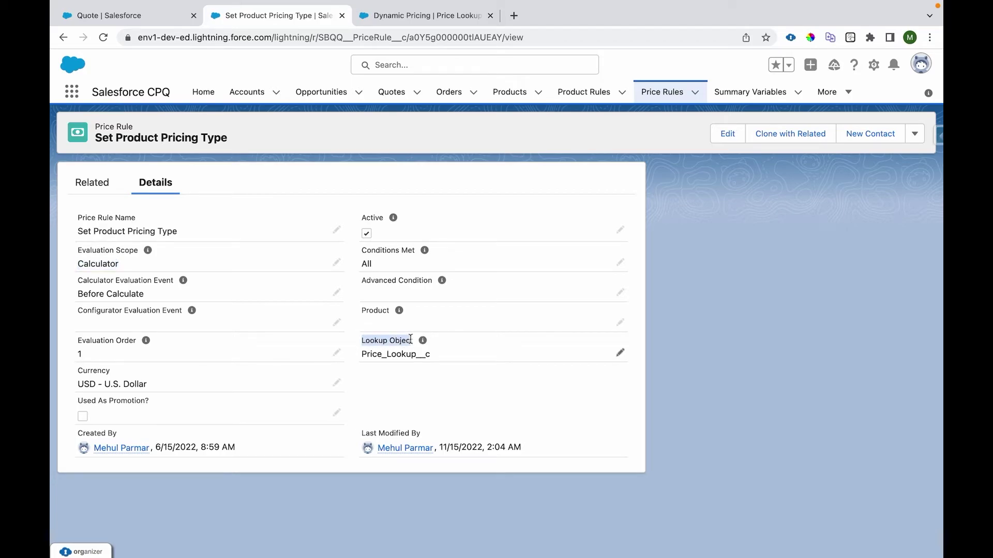
# Reopen MyByk's configuration on quote Q-00151 and check its Recurring Payment Mode.
pyautogui.click(109, 15)
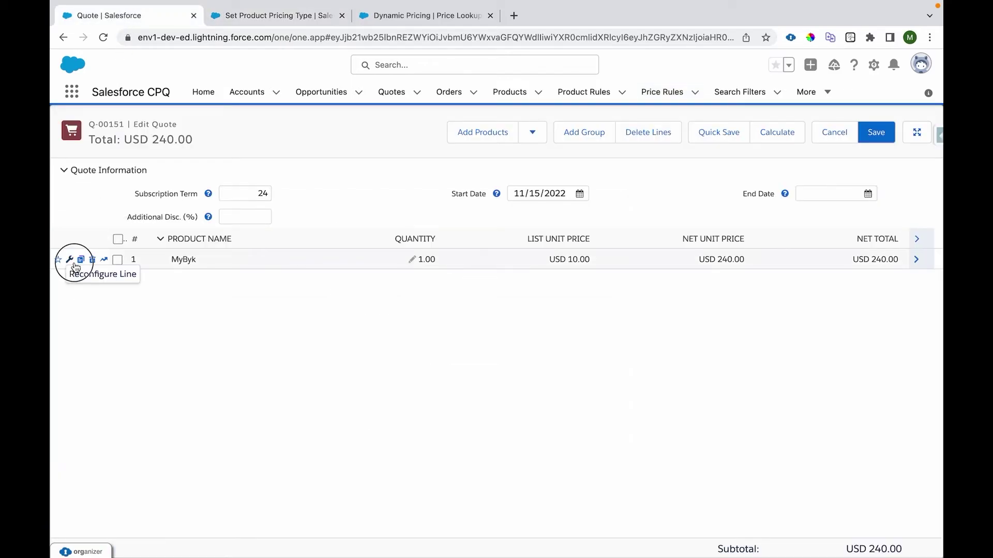
pyautogui.click(74, 263)
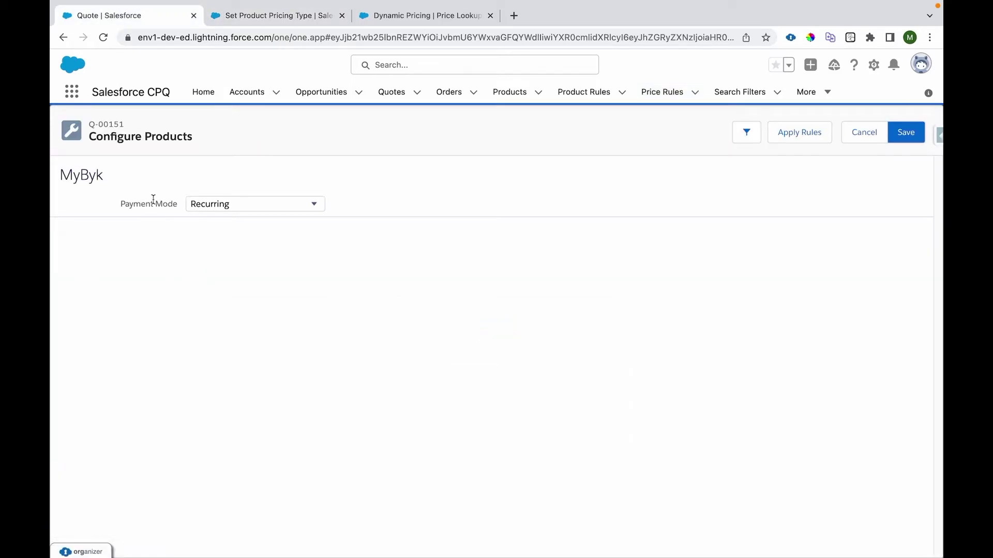
pyautogui.moveTo(121, 203); pyautogui.dragTo(187, 204)
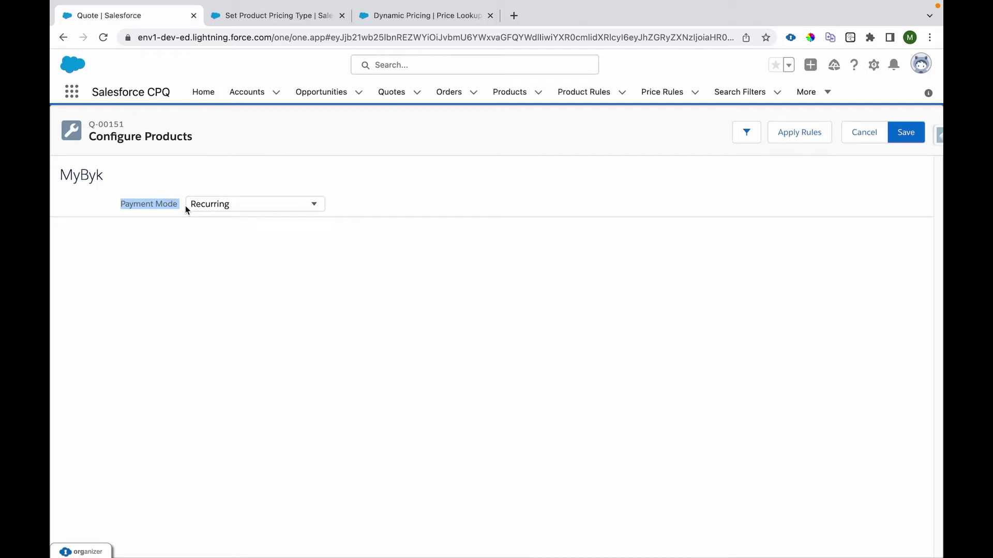
# Open lookup query 31 from the Set Product Pricing Type rule's related lookup queries.
pyautogui.click(279, 15)
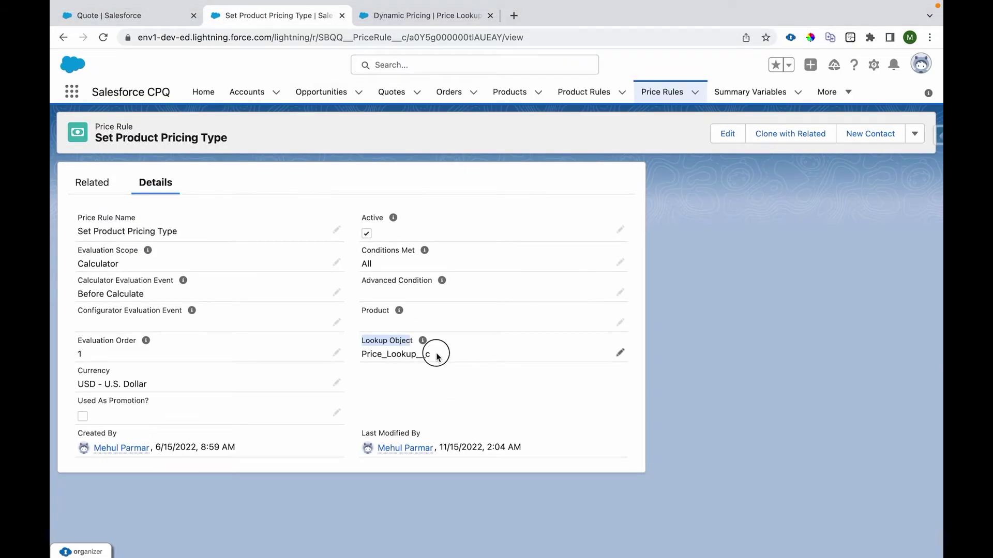
pyautogui.click(93, 182)
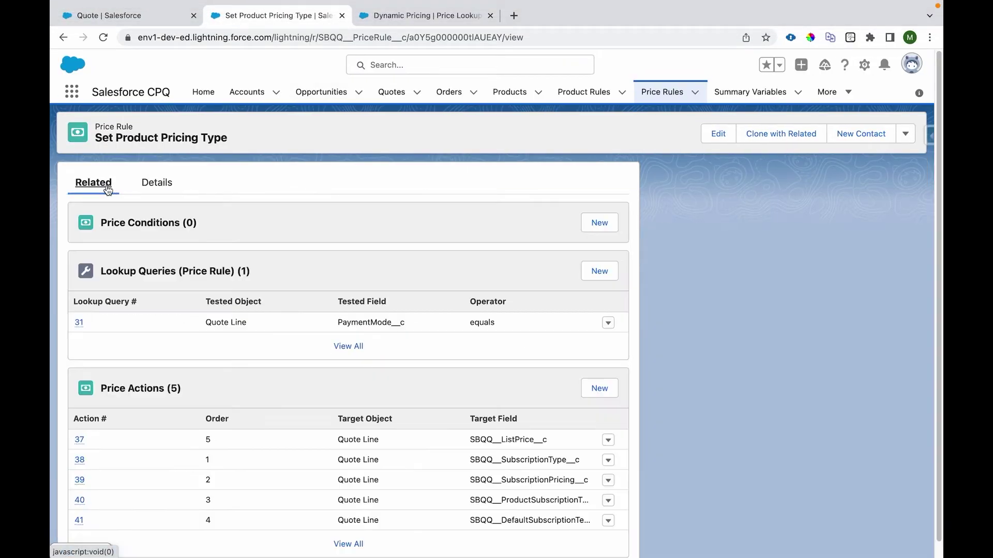
pyautogui.click(338, 348)
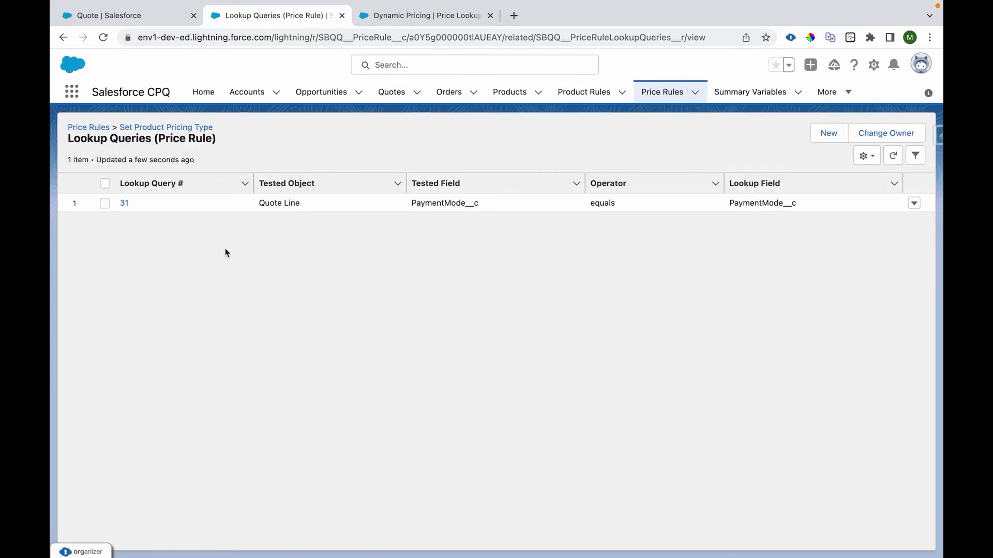
pyautogui.click(124, 203)
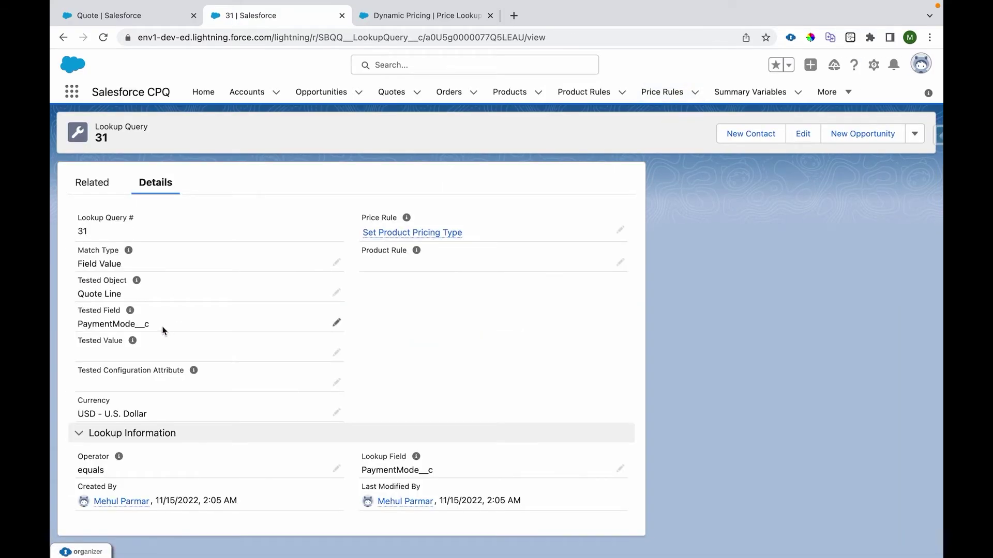
# Review query 31's Tested Field and Lookup Field, both PaymentMode__c, then view the Dynamic Pricing lookups.
pyautogui.moveTo(163, 330); pyautogui.dragTo(79, 327)
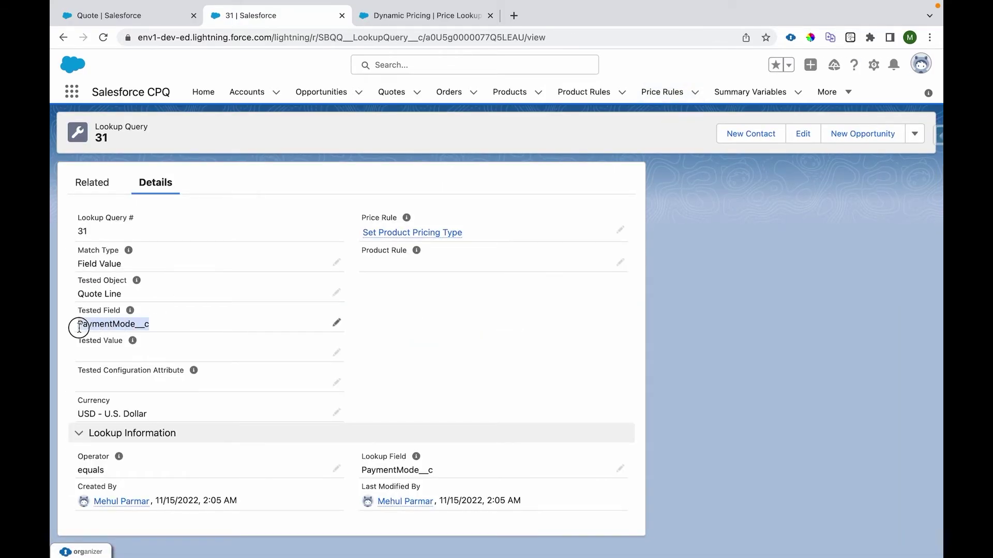
pyautogui.click(365, 473)
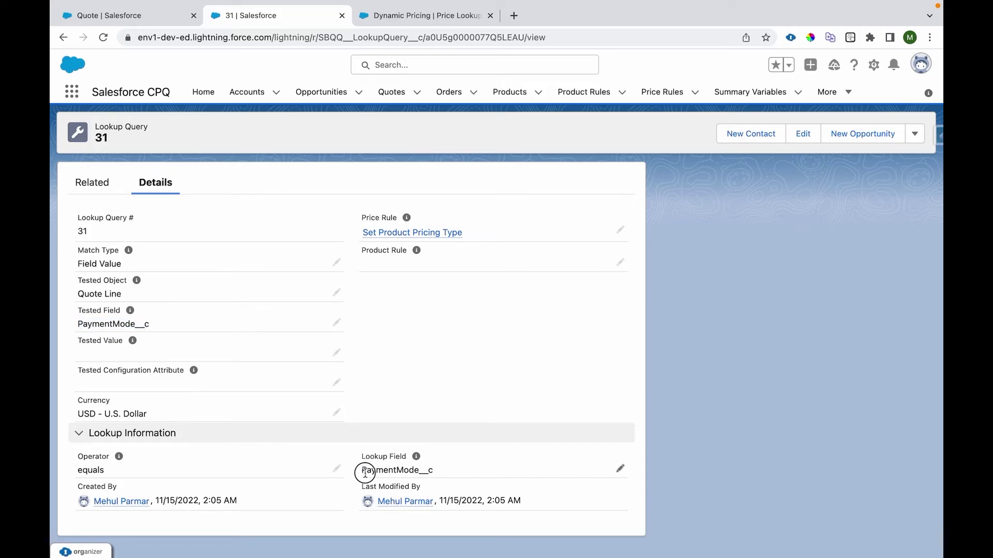
pyautogui.moveTo(365, 472); pyautogui.dragTo(437, 471)
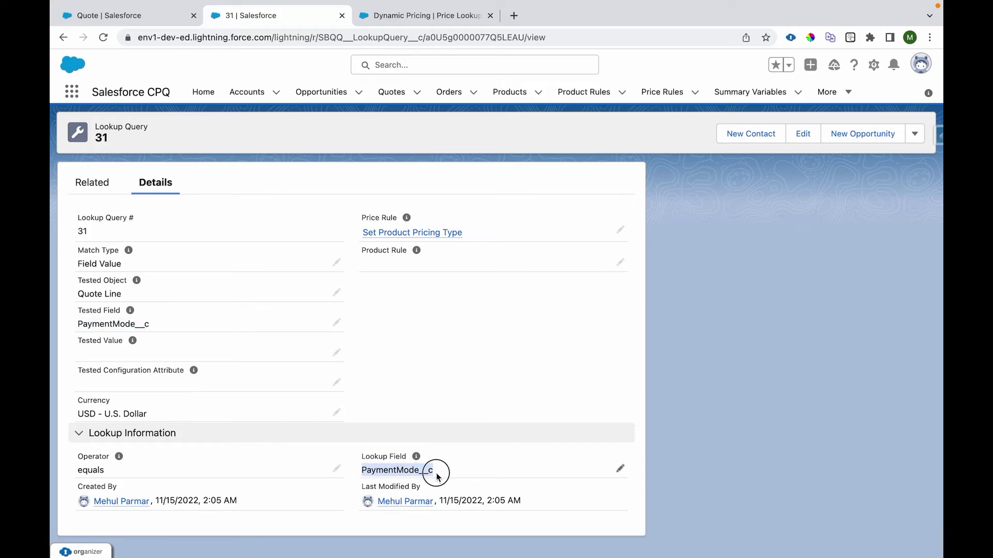
pyautogui.click(388, 20)
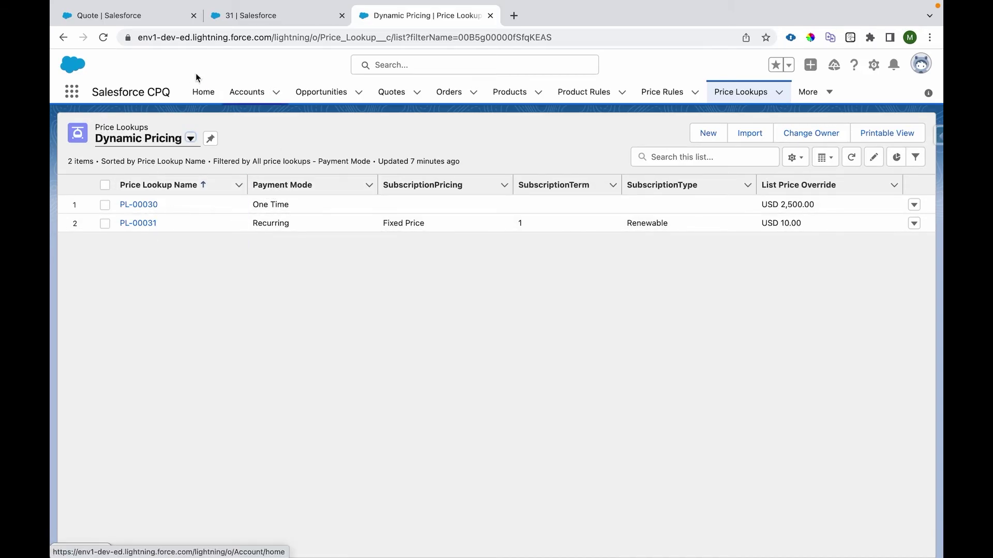
# Look over the One Time row in the Dynamic Pricing price lookups list.
pyautogui.click(150, 21)
pyautogui.click(395, 15)
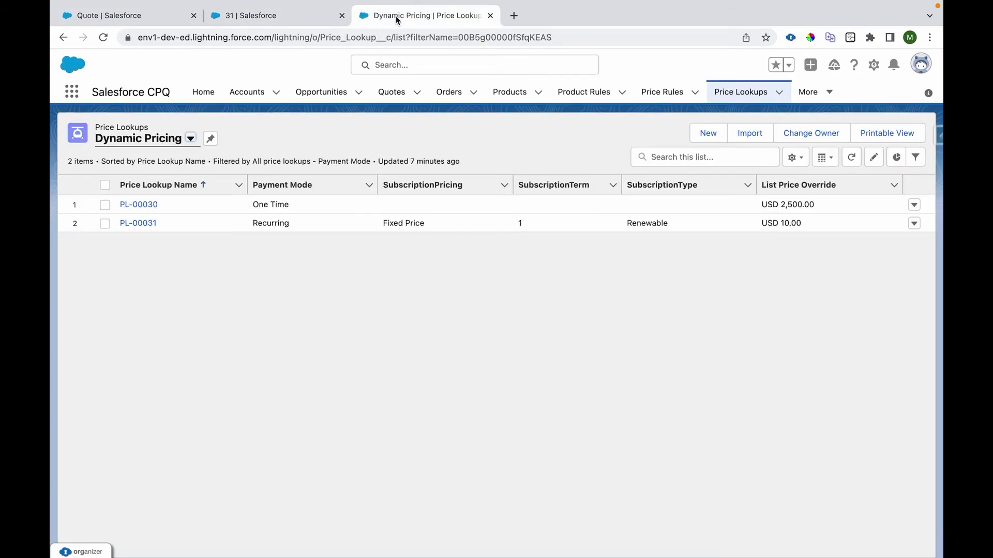
pyautogui.moveTo(302, 206); pyautogui.dragTo(149, 205)
# Go from lookup query 31 to the Set Product Pricing Type price rule's related lists.
pyautogui.click(251, 16)
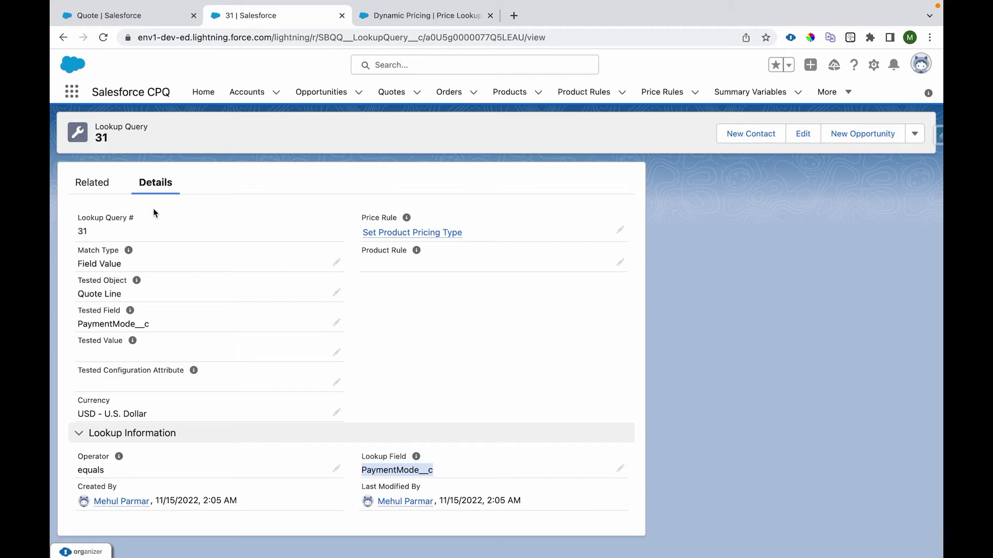
pyautogui.click(410, 234)
pyautogui.click(92, 182)
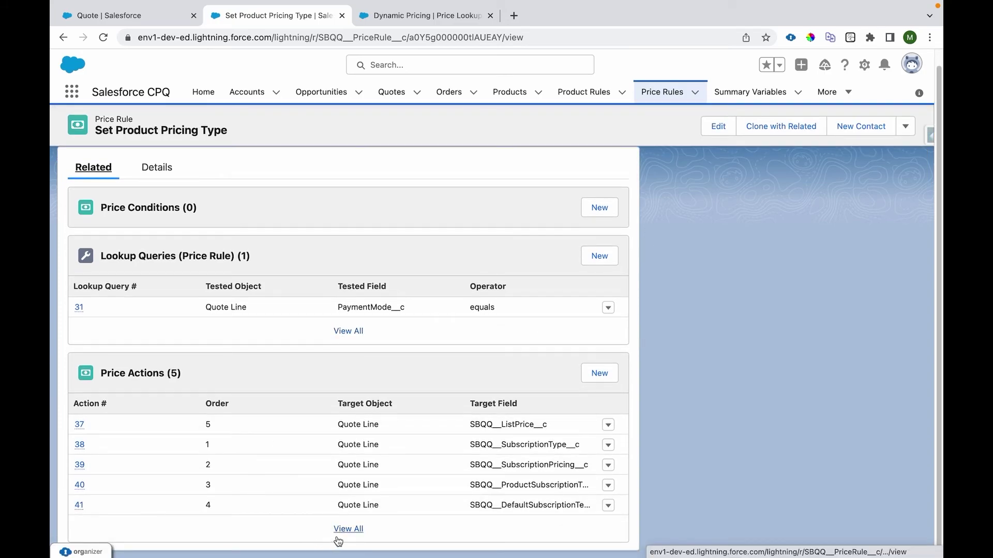
# List all price actions and match the ListPriceOverride__c source field to the 2,500.00 override.
pyautogui.click(337, 536)
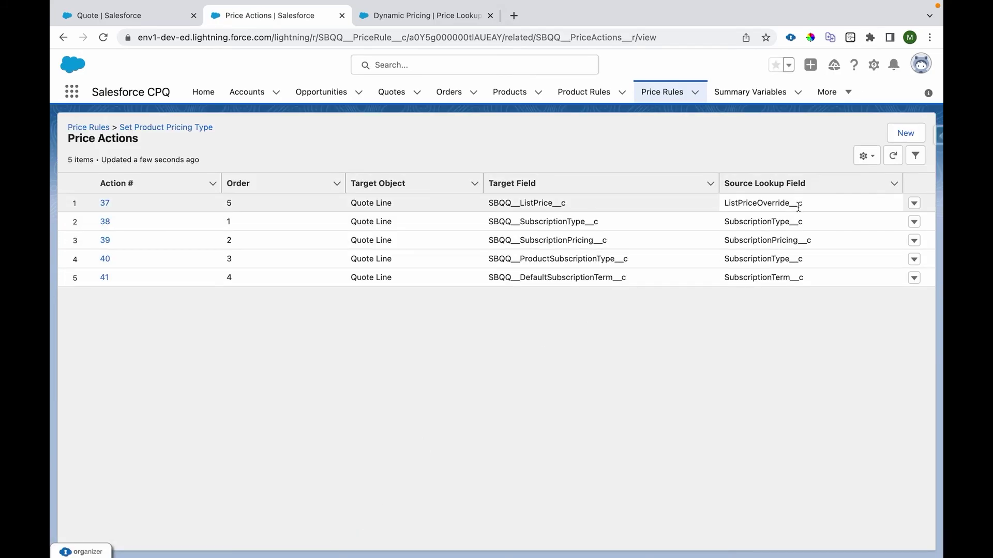
pyautogui.moveTo(802, 204); pyautogui.dragTo(724, 206)
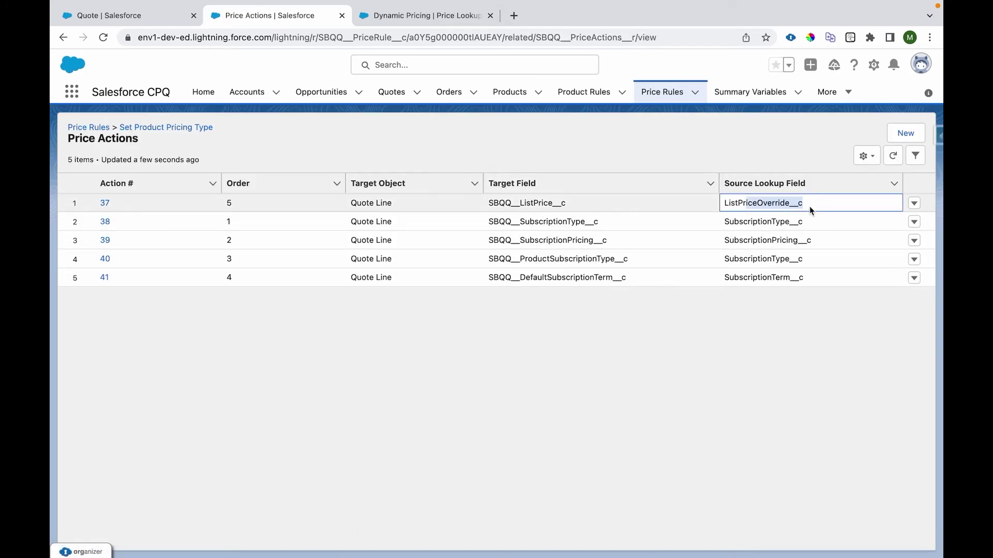
pyautogui.click(446, 29)
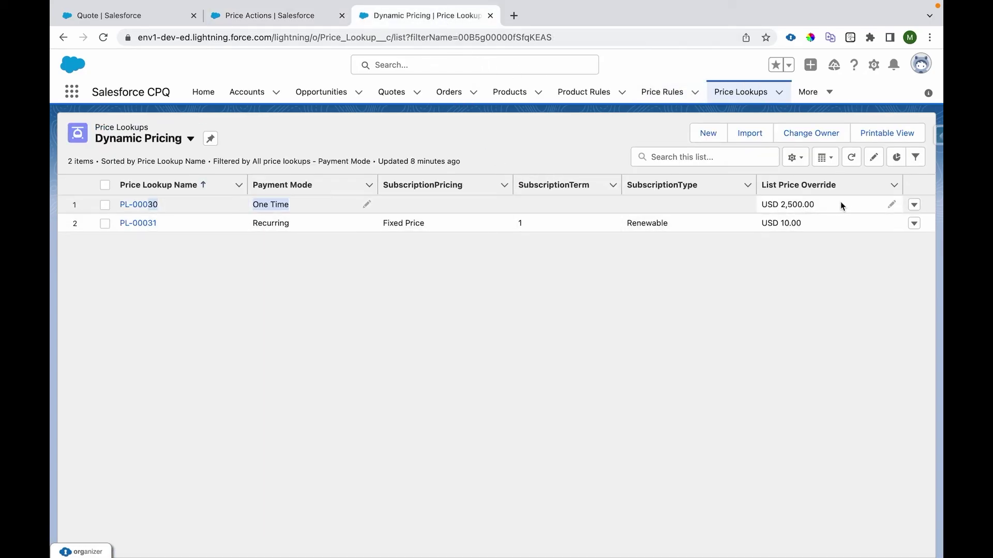
pyautogui.moveTo(816, 204); pyautogui.dragTo(782, 204)
# Compare the price actions list against the Dynamic Pricing lookups, ending on the lookups.
pyautogui.click(277, 15)
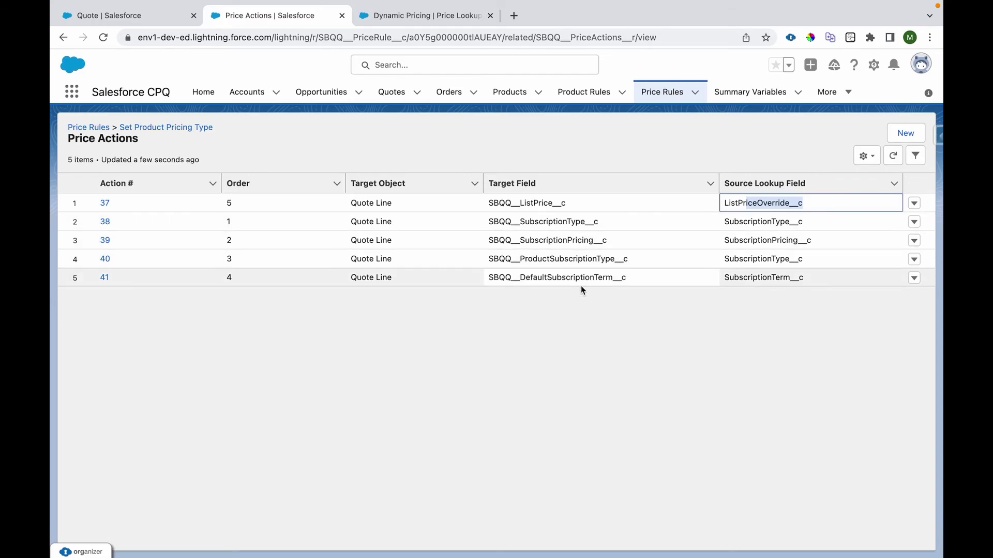
pyautogui.click(437, 18)
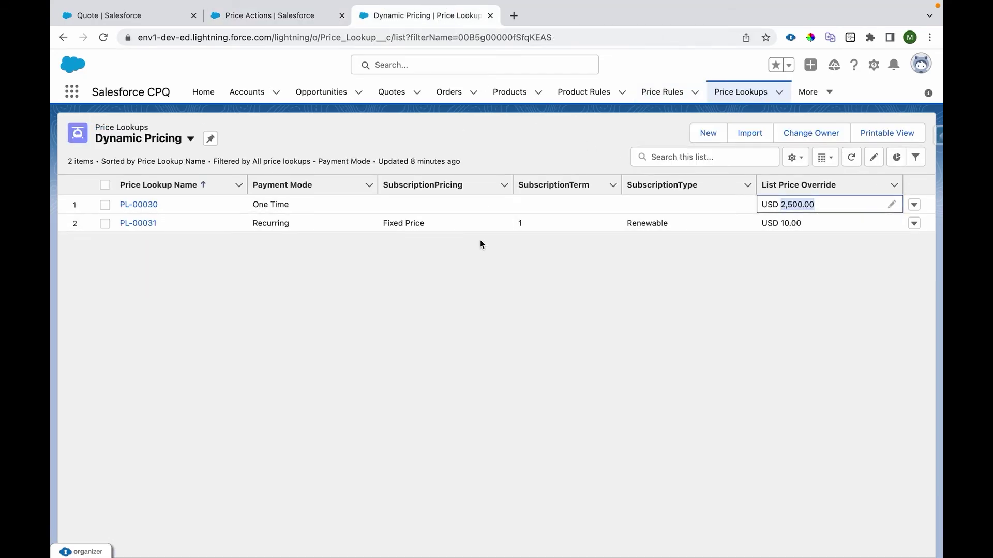
pyautogui.click(247, 25)
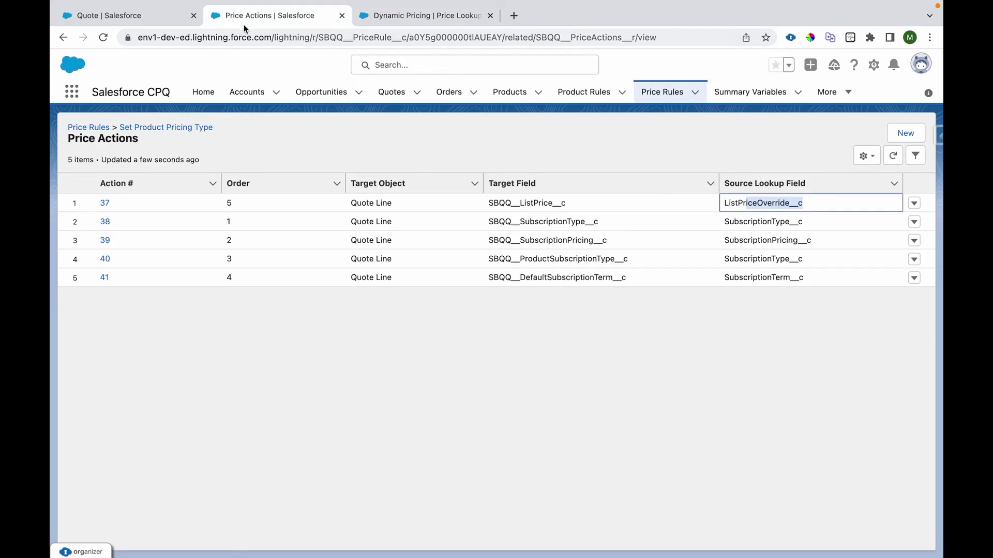
pyautogui.click(394, 19)
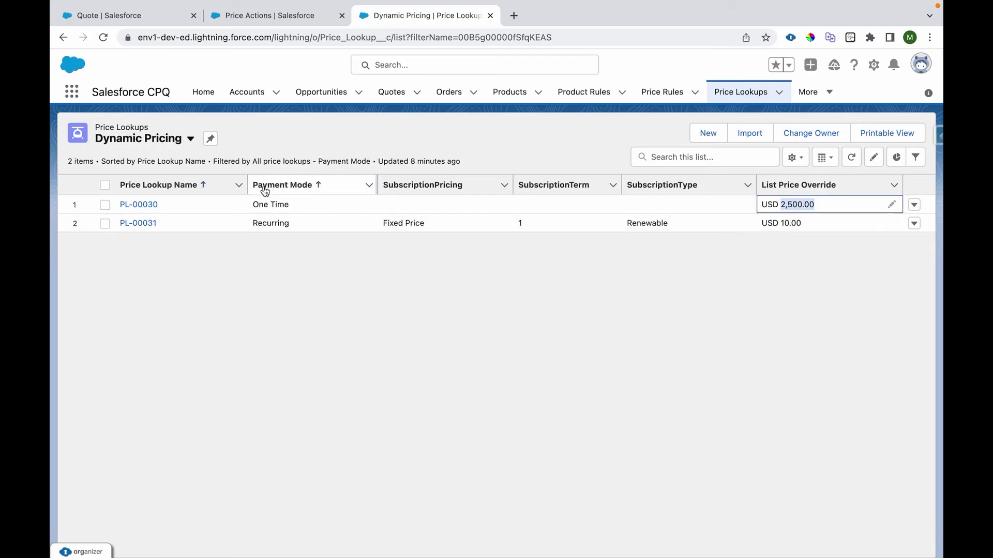
# Go through the Recurring lookup row (USD 10.00, Fixed Price, term 1, Renewable), then return to MyByk's configuration.
pyautogui.moveTo(250, 224); pyautogui.dragTo(279, 226)
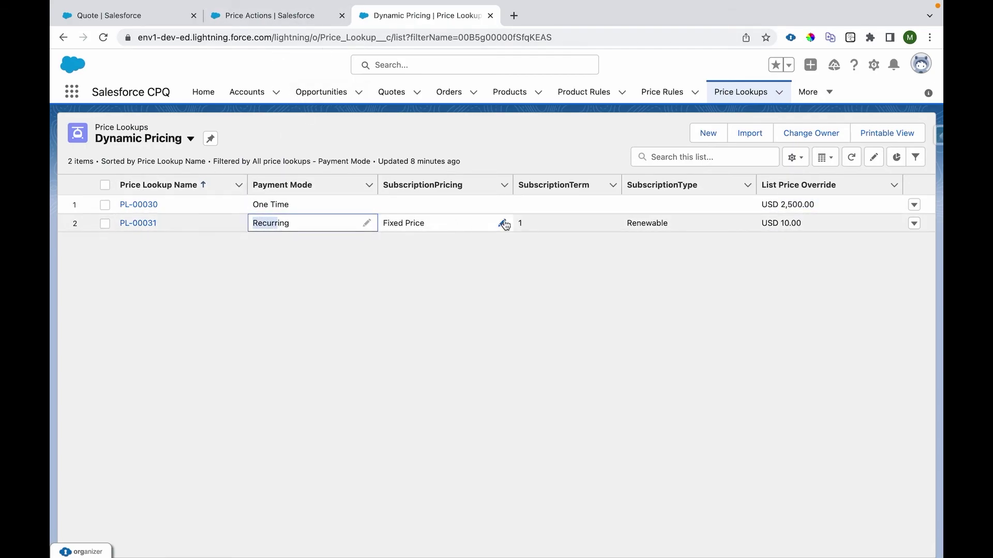
pyautogui.click(256, 18)
pyautogui.click(448, 18)
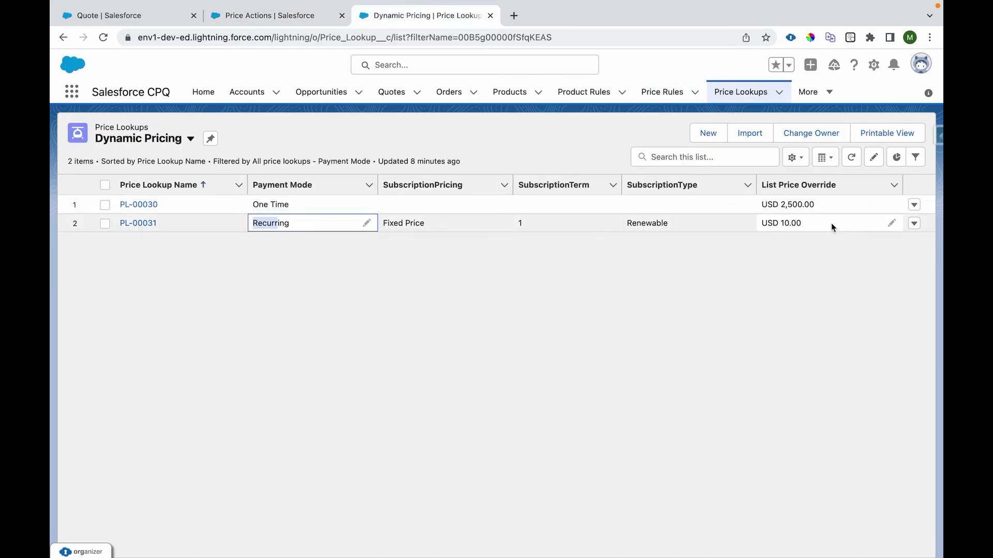
pyautogui.moveTo(833, 224); pyautogui.dragTo(765, 222)
pyautogui.moveTo(433, 223); pyautogui.dragTo(384, 224)
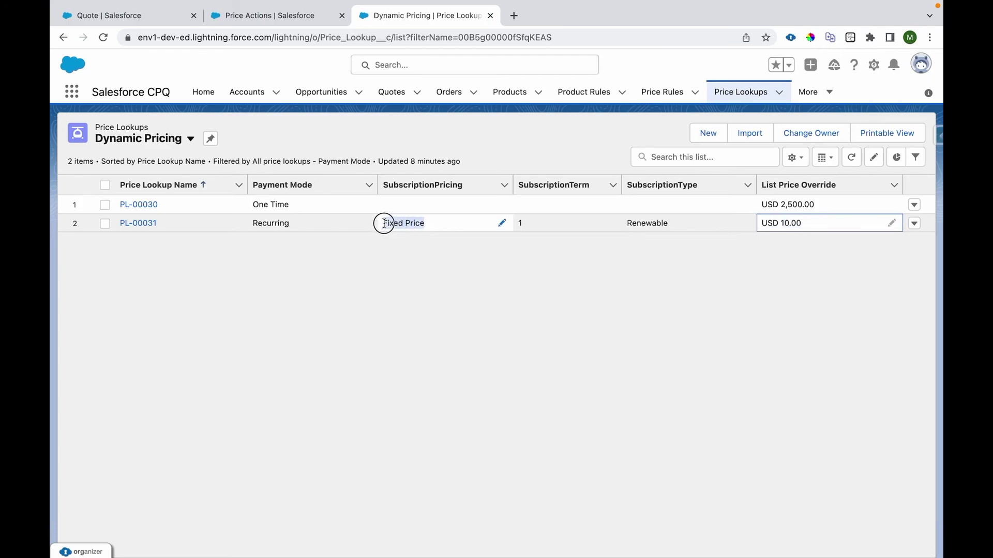
pyautogui.click(518, 226)
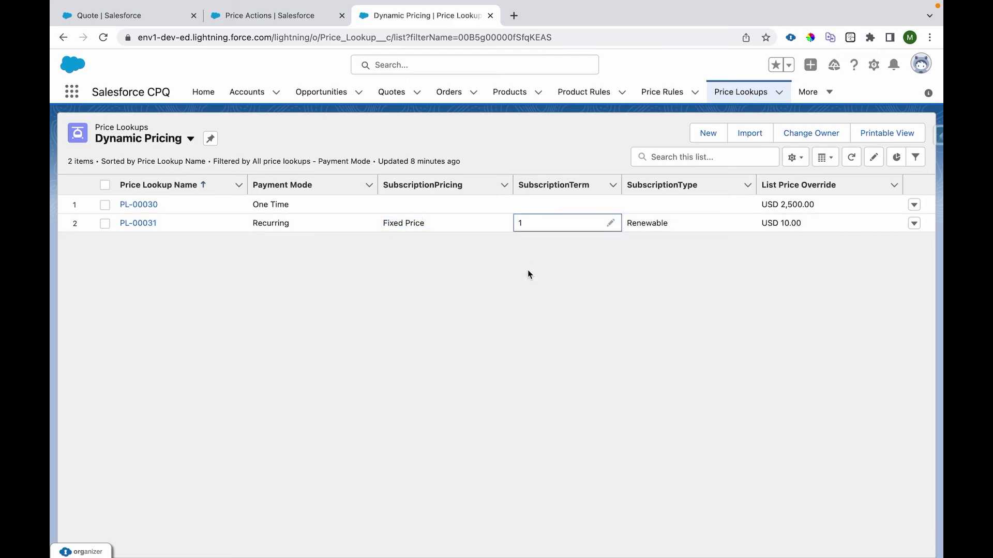
pyautogui.moveTo(672, 224); pyautogui.dragTo(626, 230)
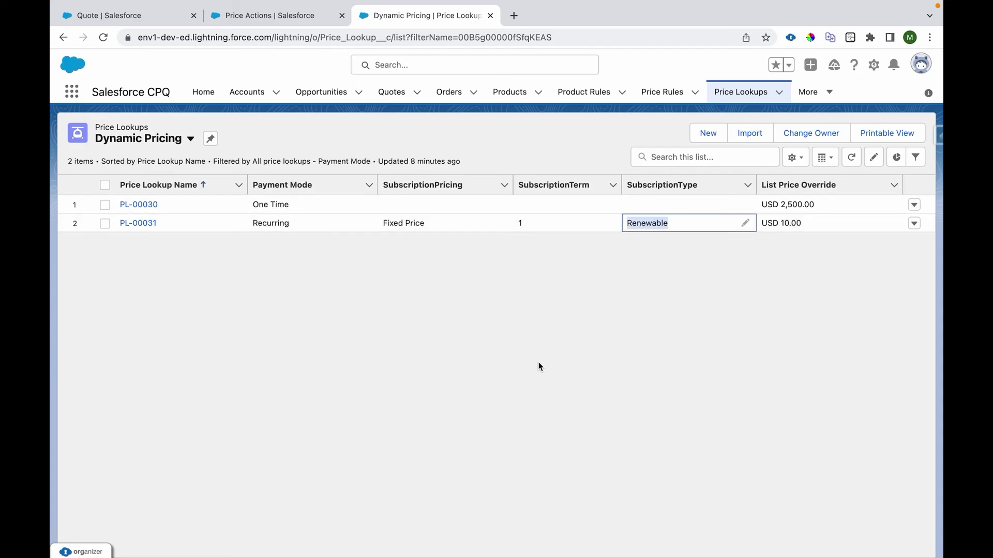
pyautogui.click(146, 22)
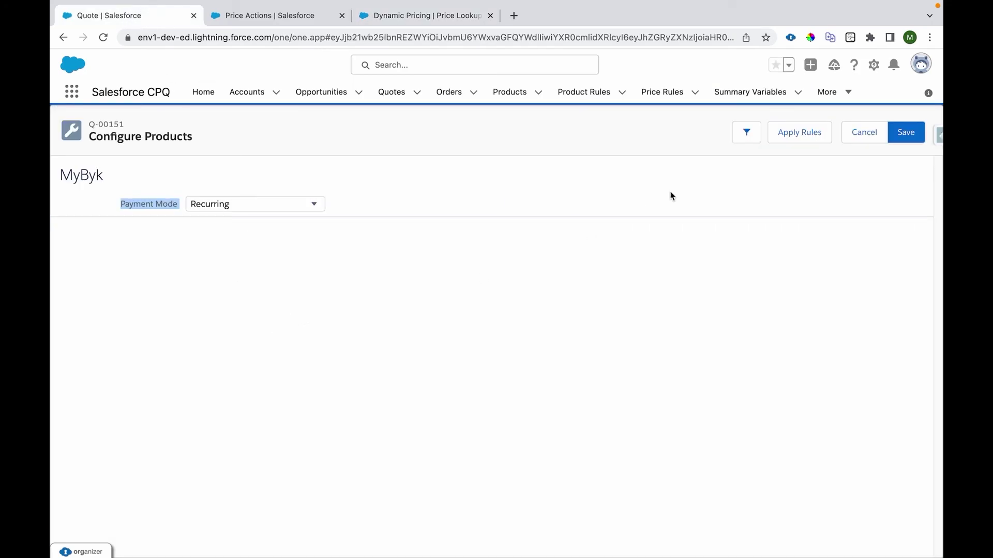
# Cancel out of Configure Products to see MyByk at USD 10.00 list and USD 240.00 total.
pyautogui.click(857, 138)
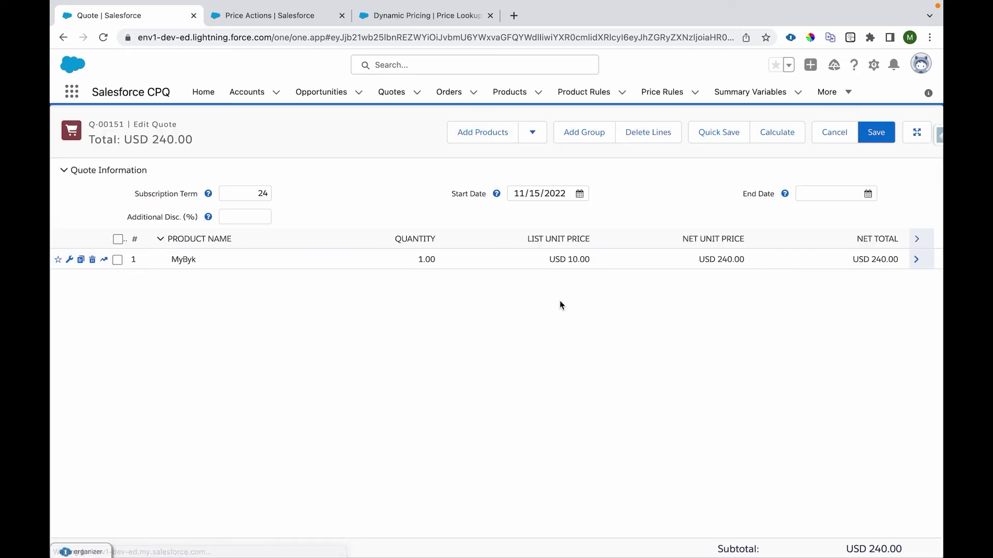